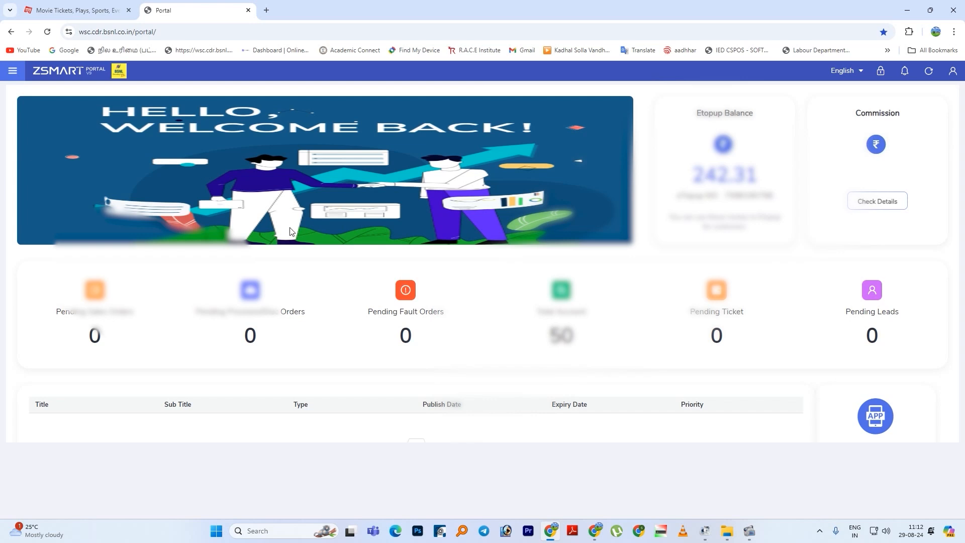
- Go to Commission > Invoice Task Center, listing the one order created from 30/07/2024
drag(691, 118, 743, 135)
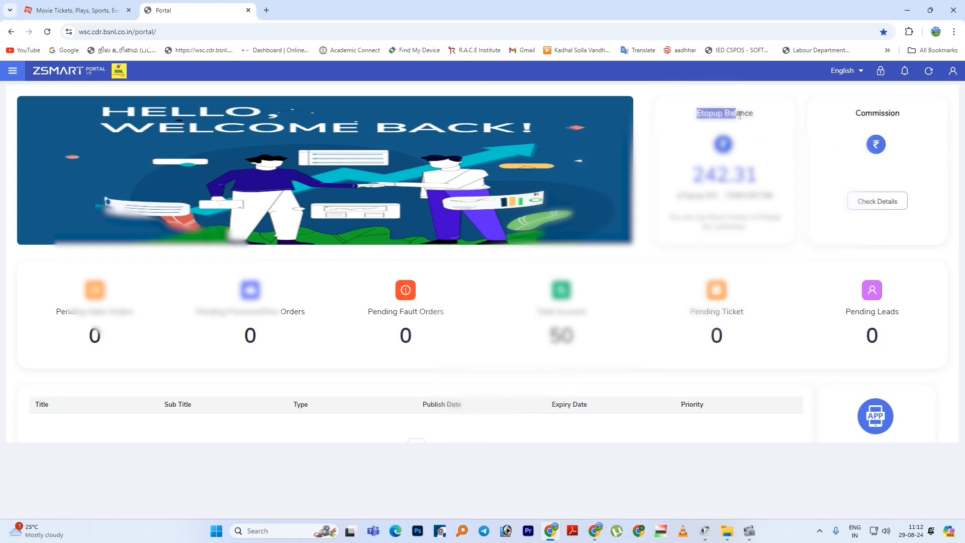
click(649, 202)
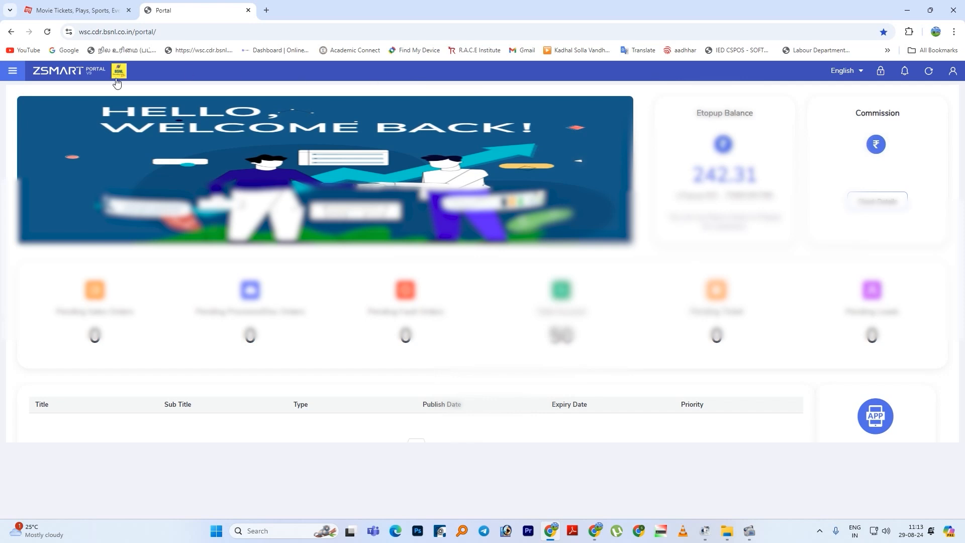
click(13, 72)
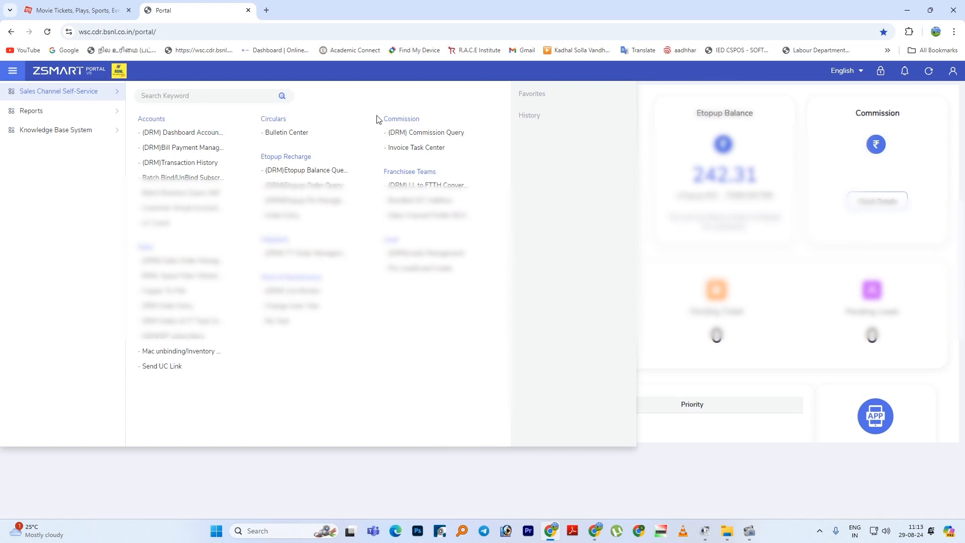
drag(377, 120, 421, 118)
click(422, 120)
click(421, 148)
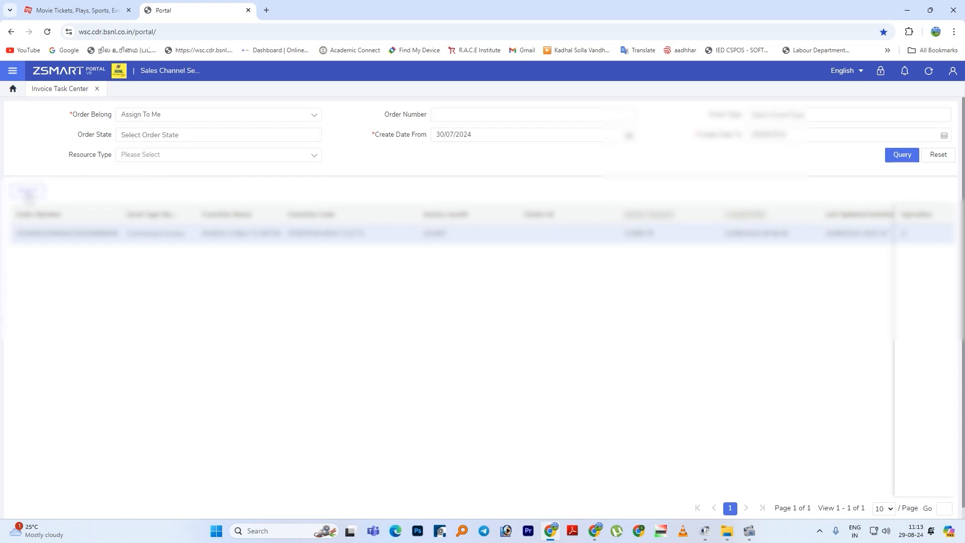
- Scroll the results table right and open the listed order's Franchisee Invoice Proforma Details
drag(12, 216, 56, 215)
click(119, 288)
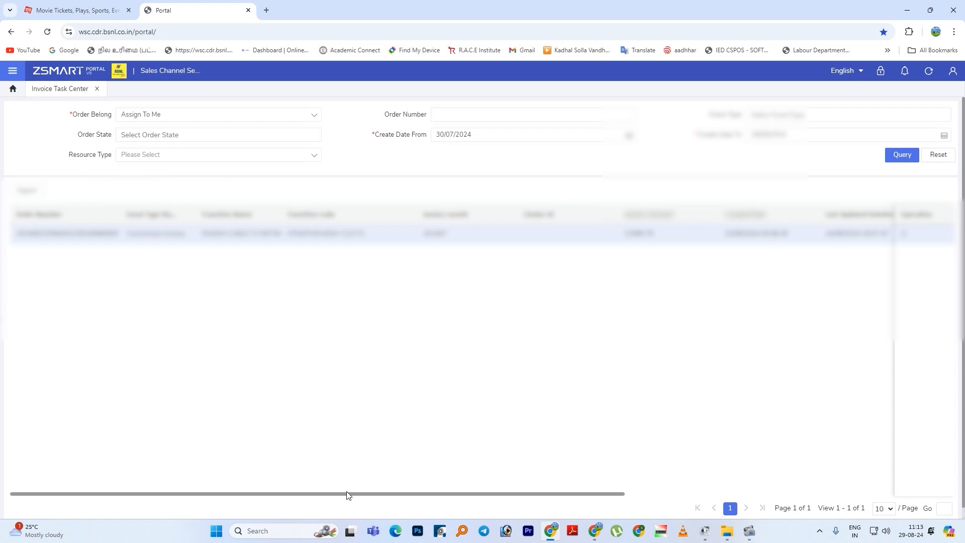
drag(395, 494, 664, 500)
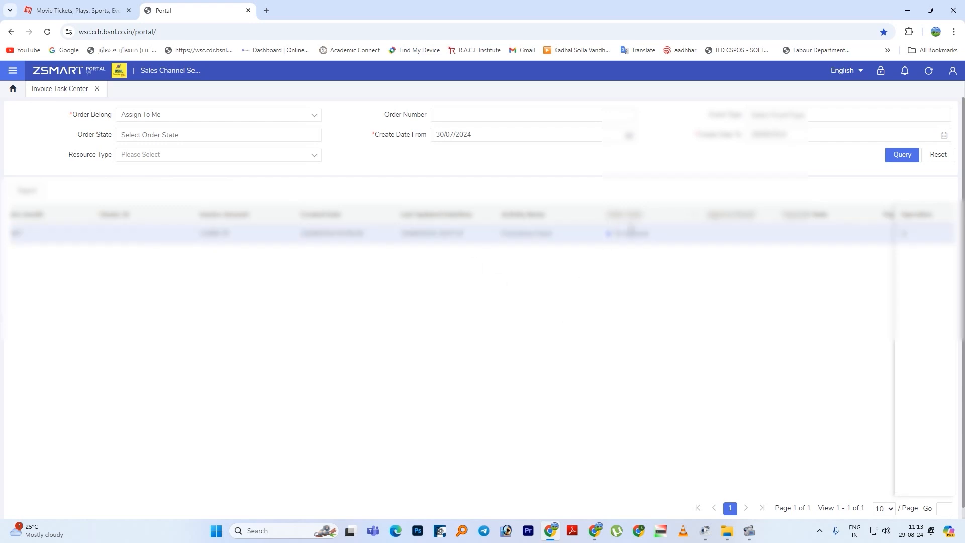
drag(661, 495, 743, 498)
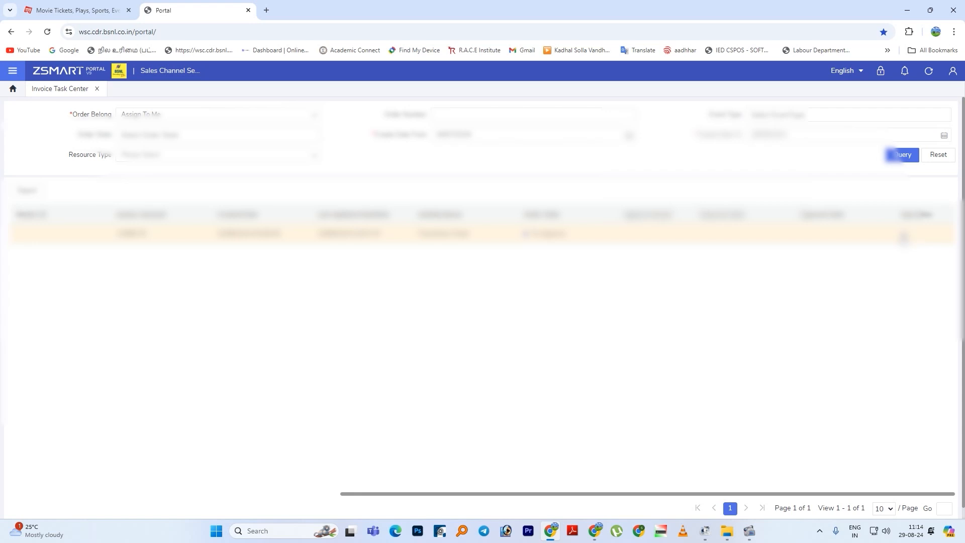
click(904, 237)
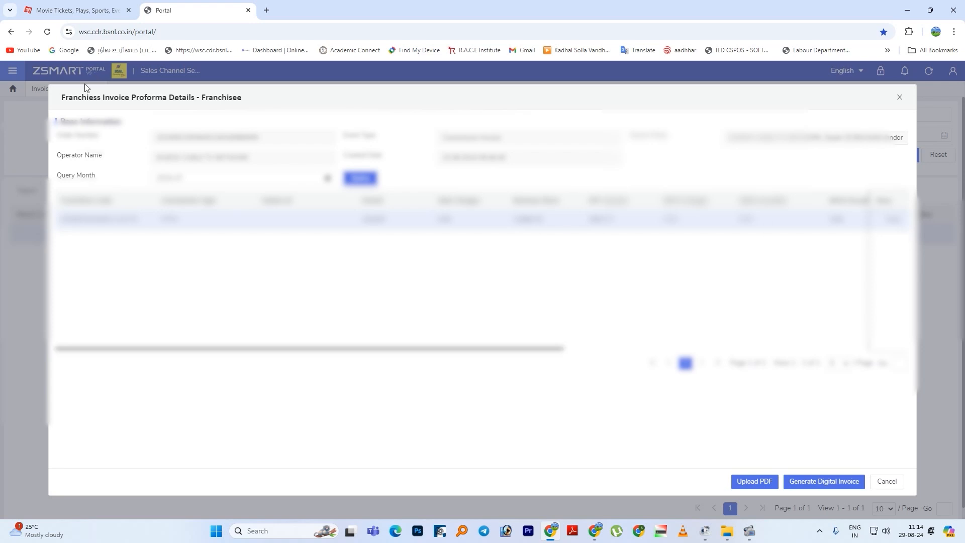
drag(60, 120, 128, 125)
click(322, 292)
drag(422, 349, 599, 355)
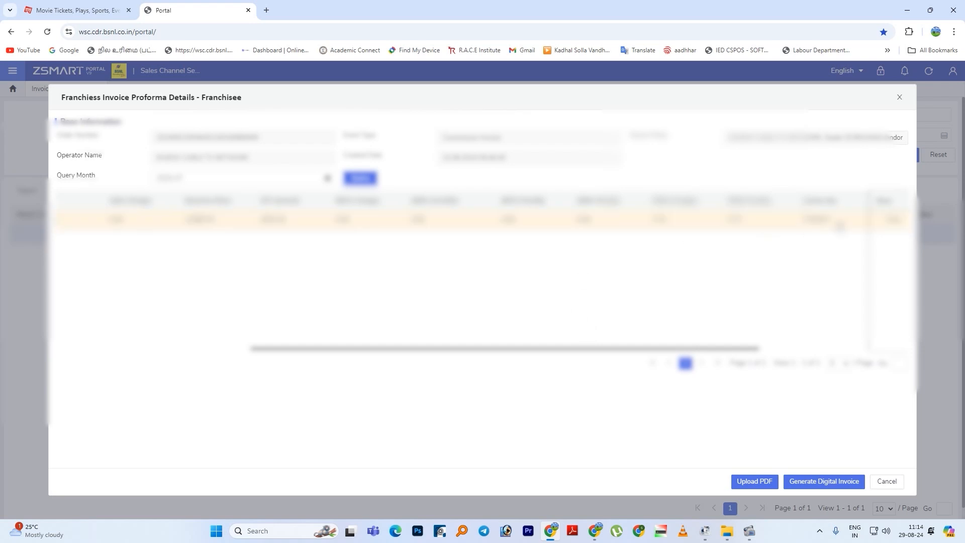
drag(727, 352, 883, 360)
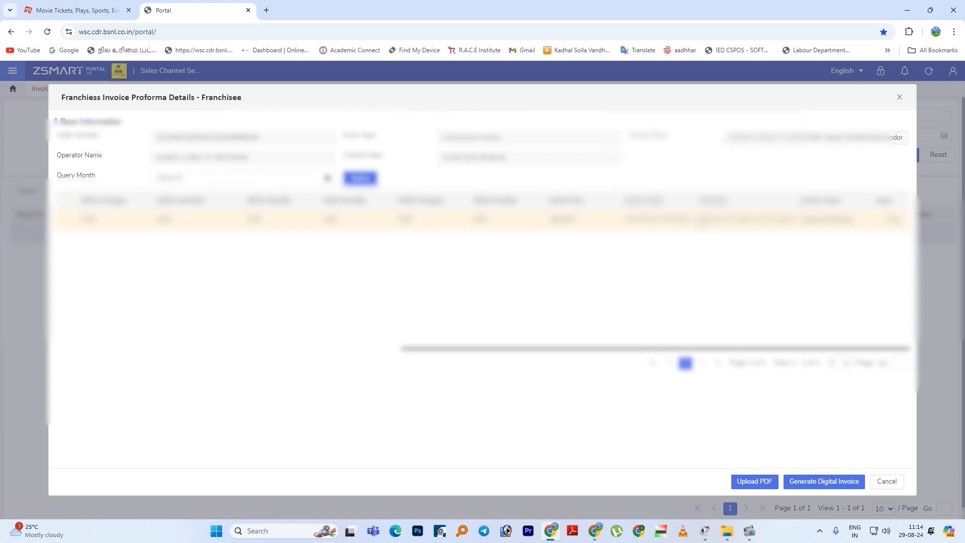
drag(705, 223, 761, 233)
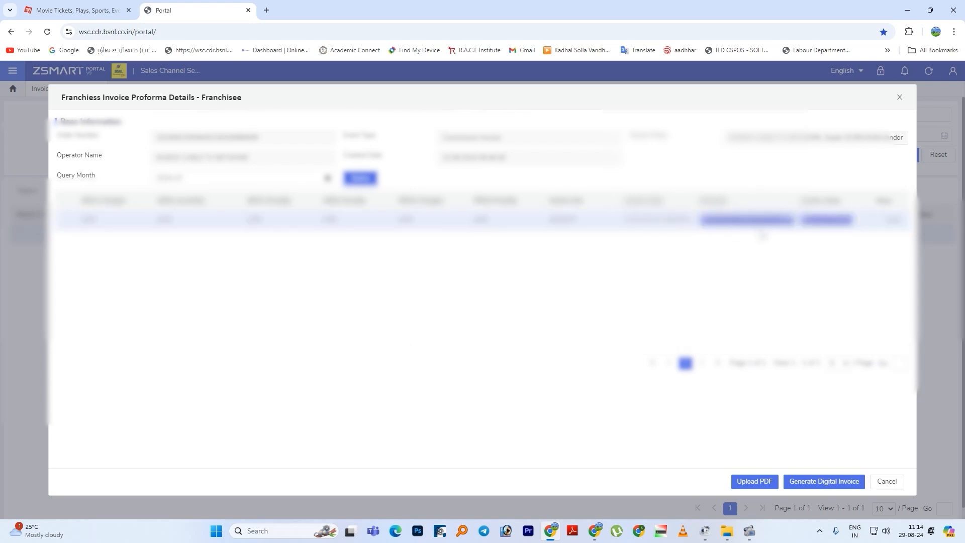
click(721, 226)
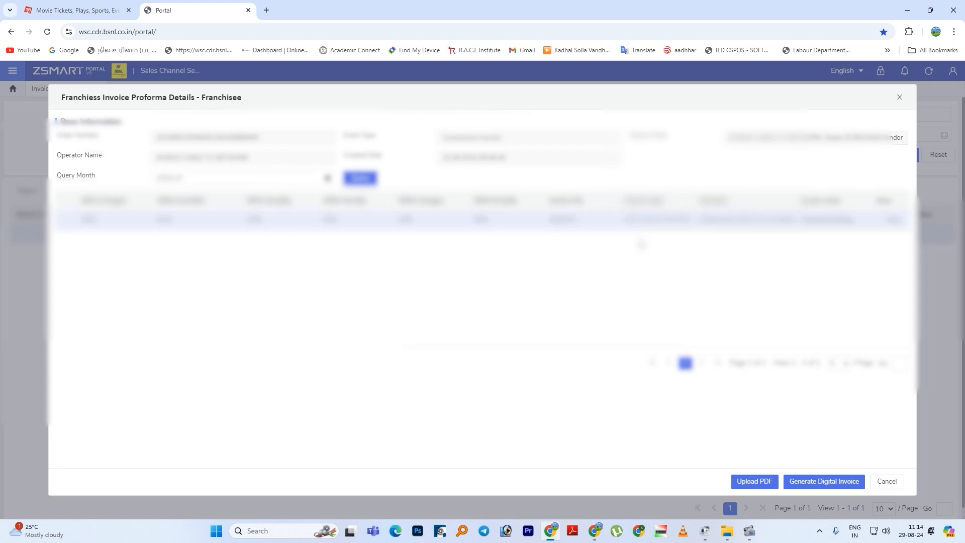
click(893, 220)
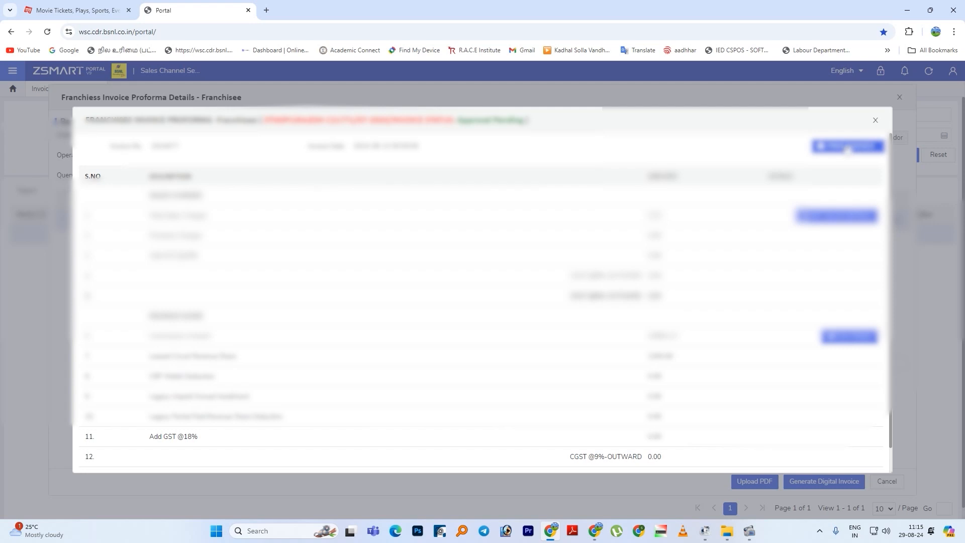
- Check the invoice number and date, then generate the TAX INVOICE PDF ComcAudit_4713884_20240829111209.pdf
drag(101, 150, 180, 149)
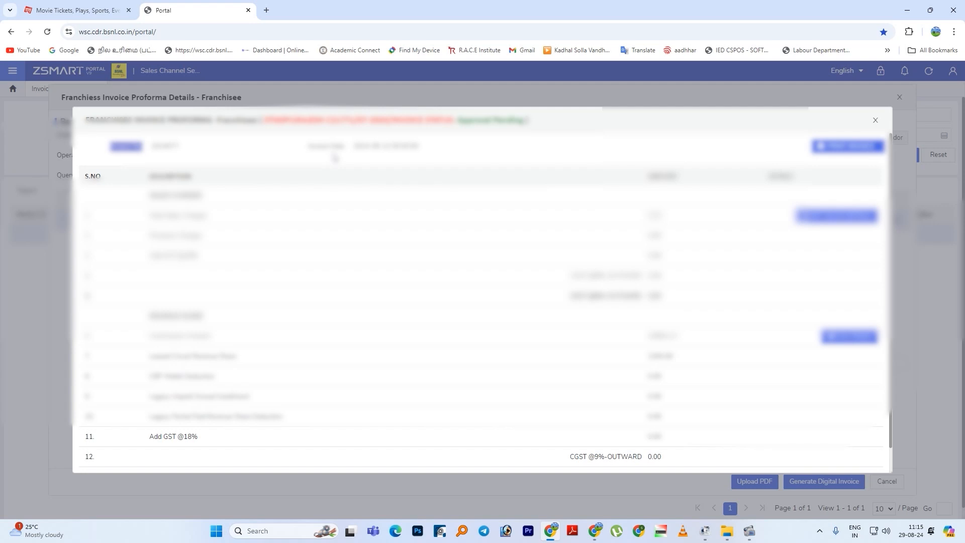
drag(354, 147, 420, 147)
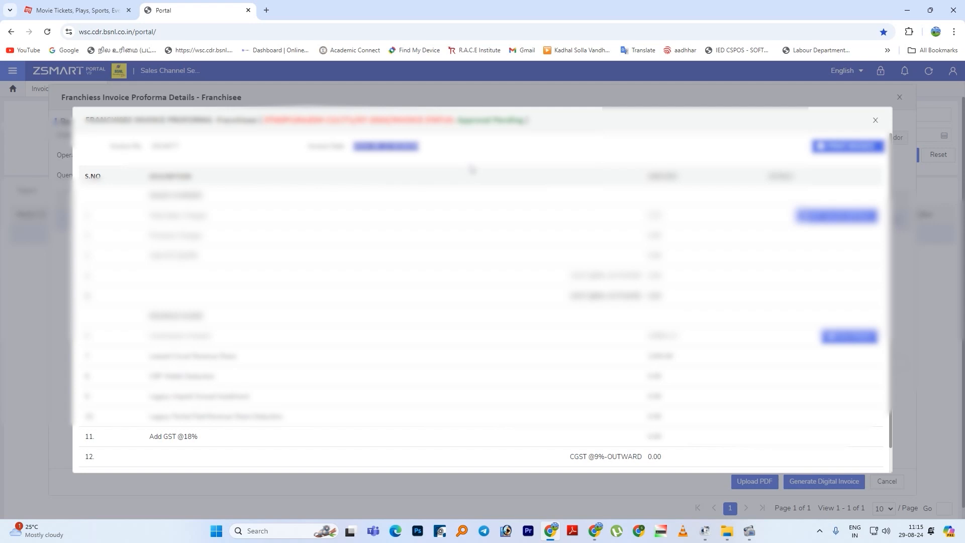
click(855, 152)
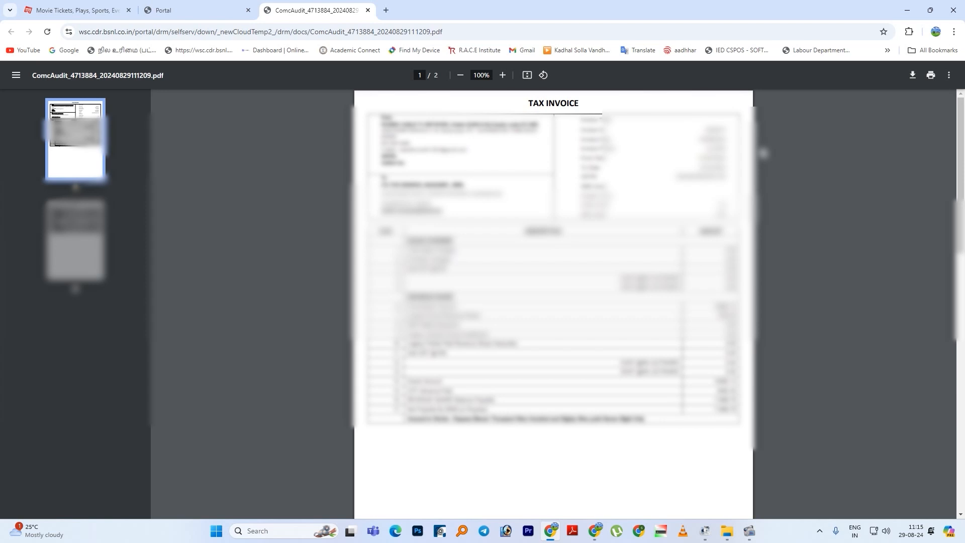
- Save the tax invoice to Downloads as 'bsnl bill ComcAudit_4713884_20240829111209.pdf' and return to the Portal
click(913, 76)
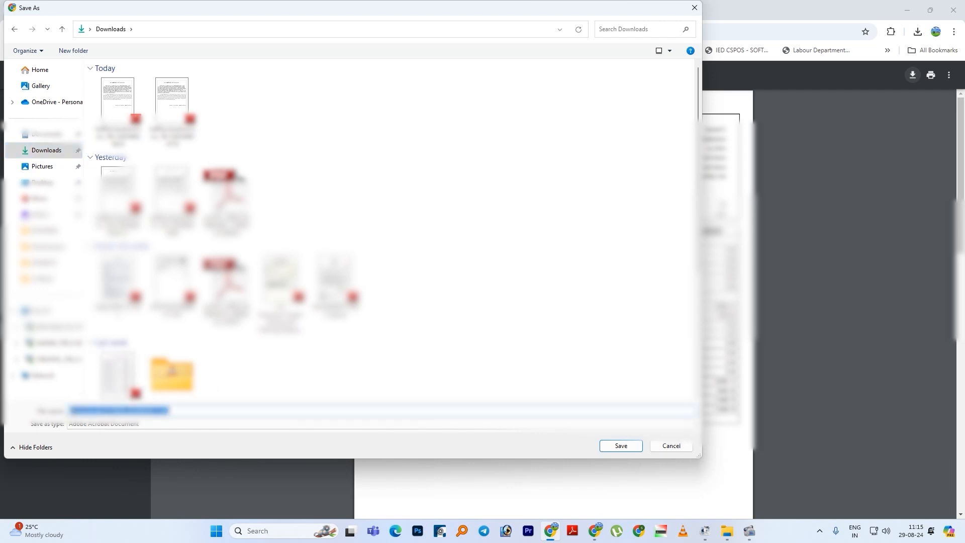
key(ctrl+v)
text(aft )
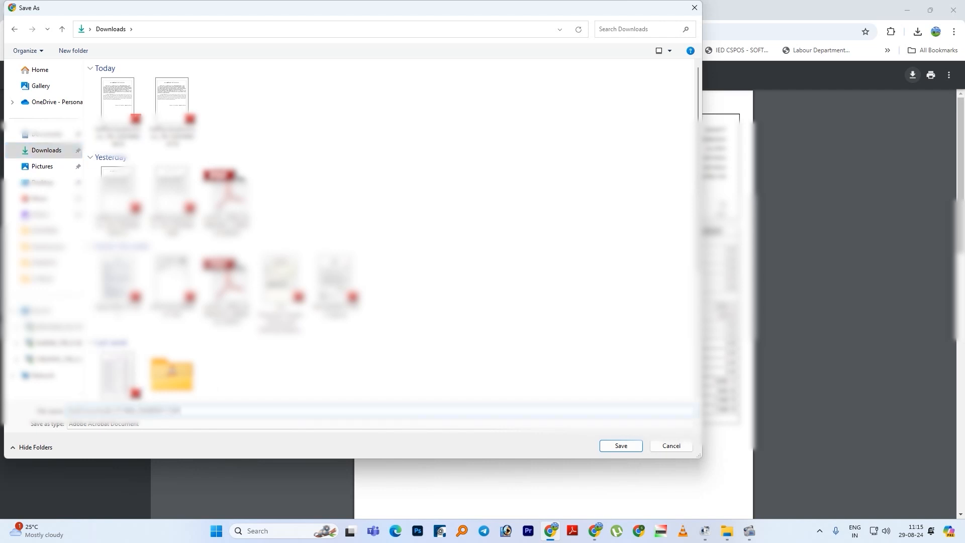
text(ll)
key(Return)
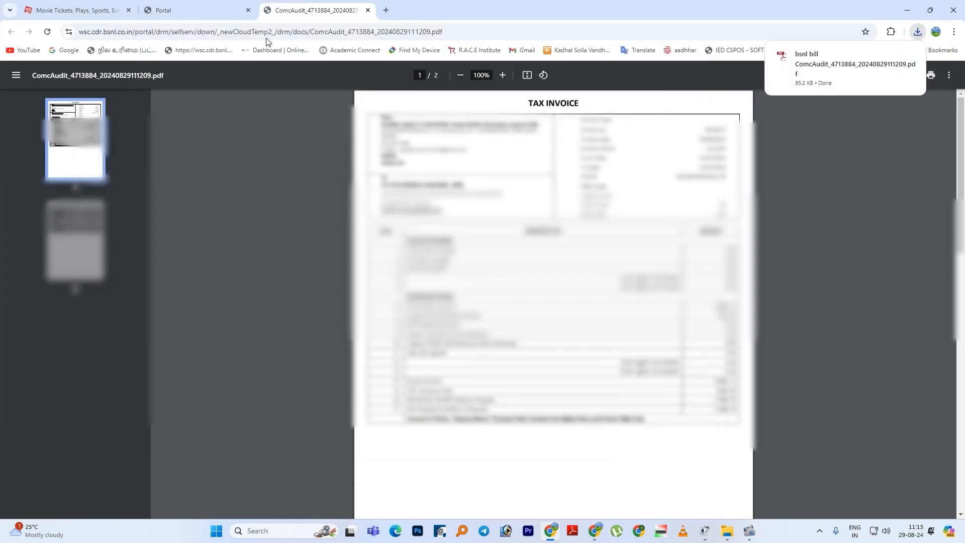
click(196, 10)
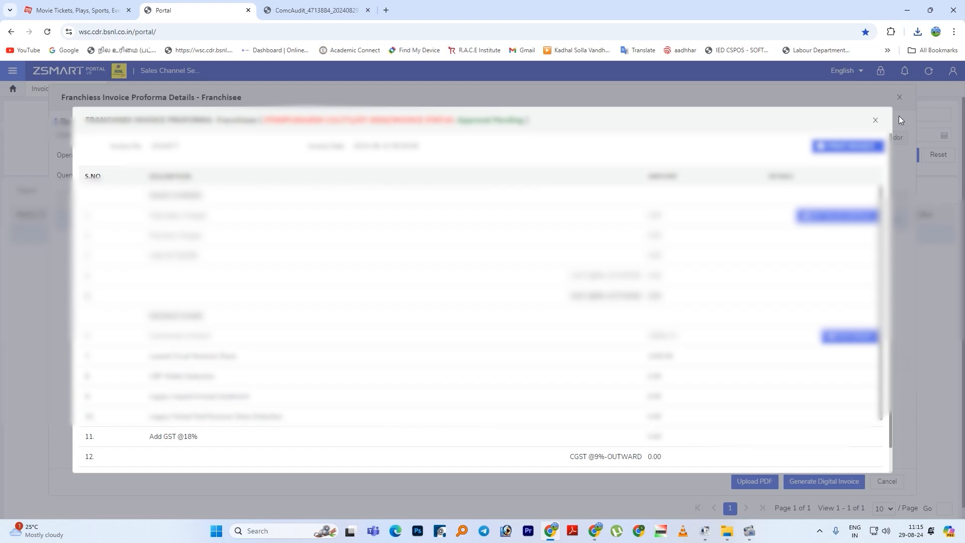
- Close the proforma, start Generate Digital Invoice, choose the second first-field option and enter the OTP
click(877, 121)
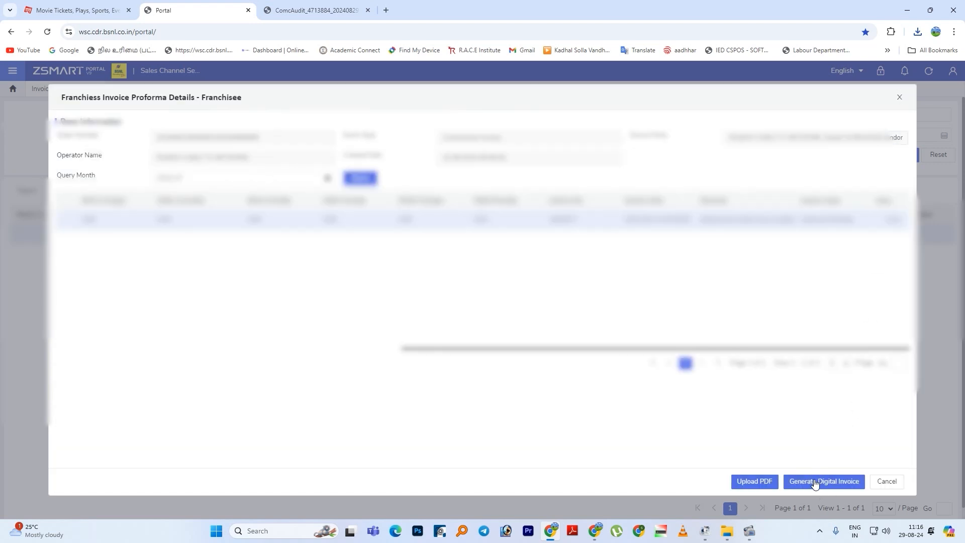
click(815, 481)
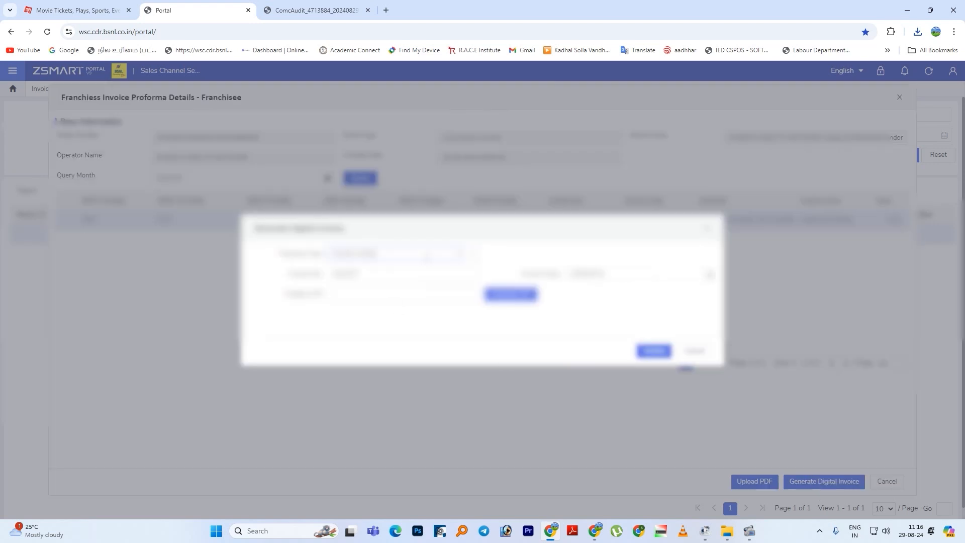
click(475, 256)
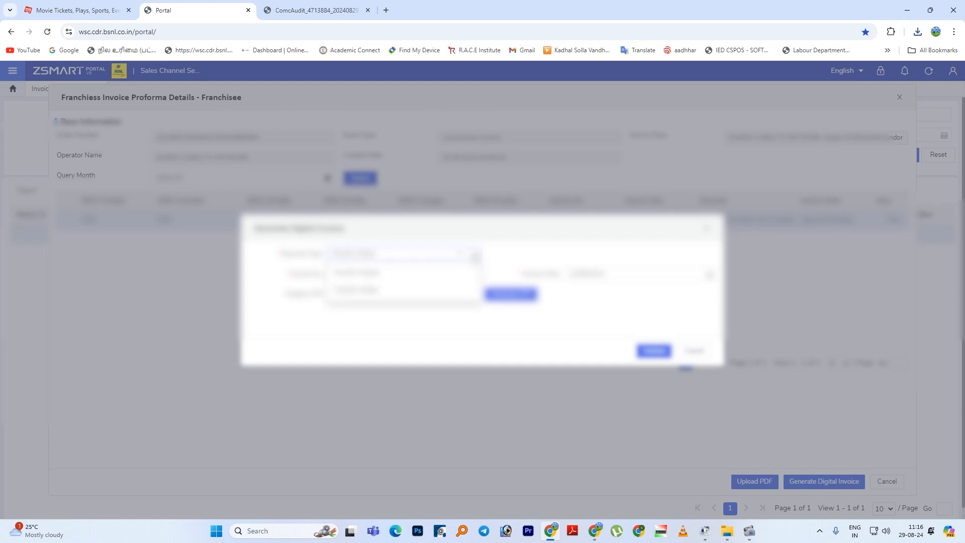
click(365, 295)
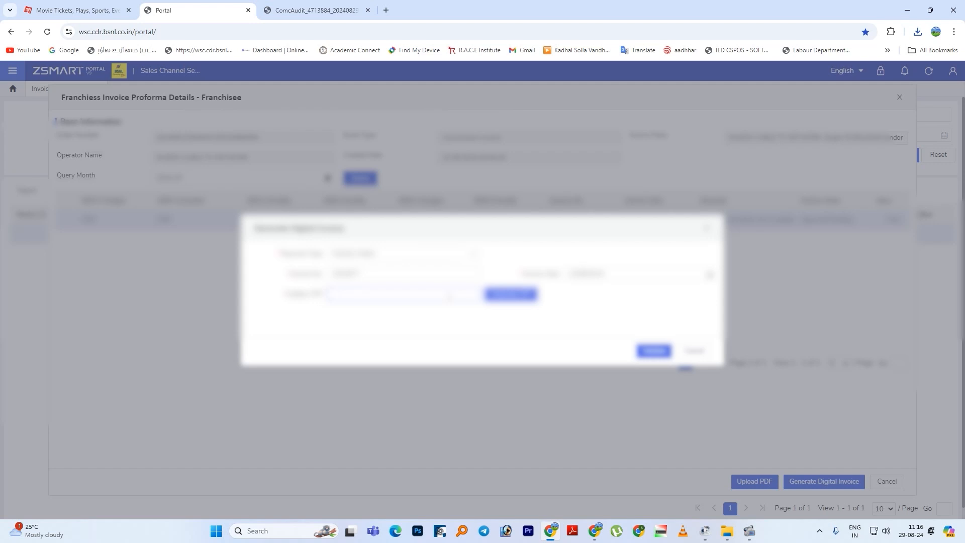
- Submit the digital invoice request, confirm generation, and dismiss the resulting warning
click(533, 296)
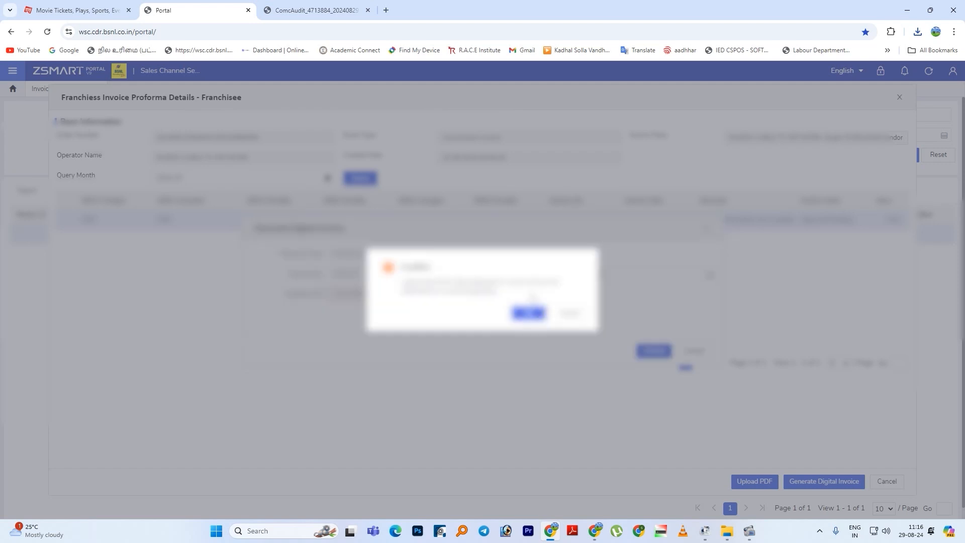
drag(399, 272, 500, 296)
click(495, 303)
click(528, 313)
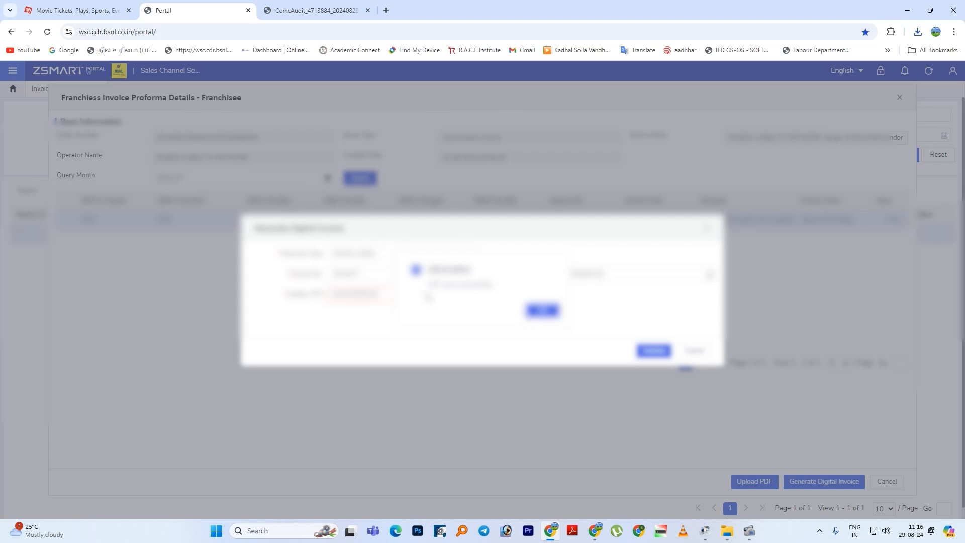
drag(420, 285, 478, 293)
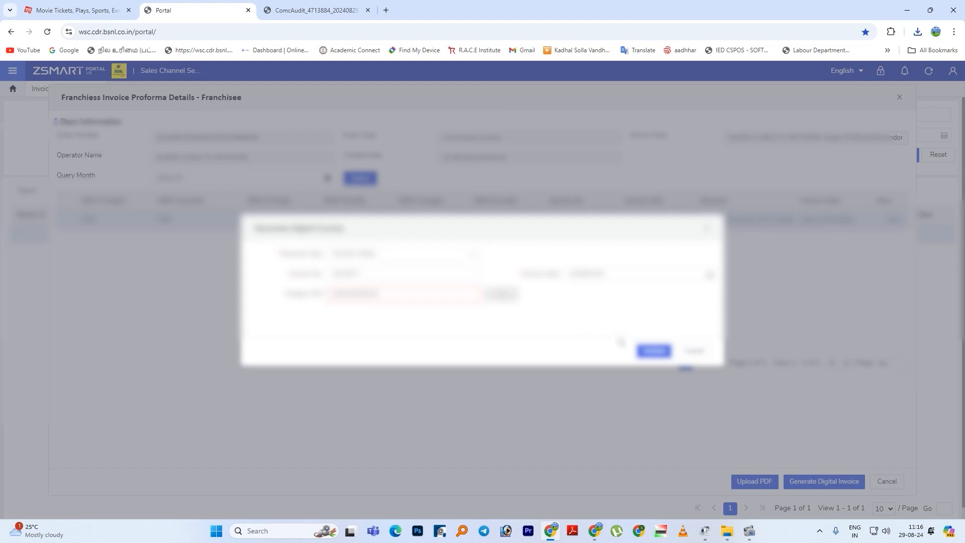
mouse_move(425, 295)
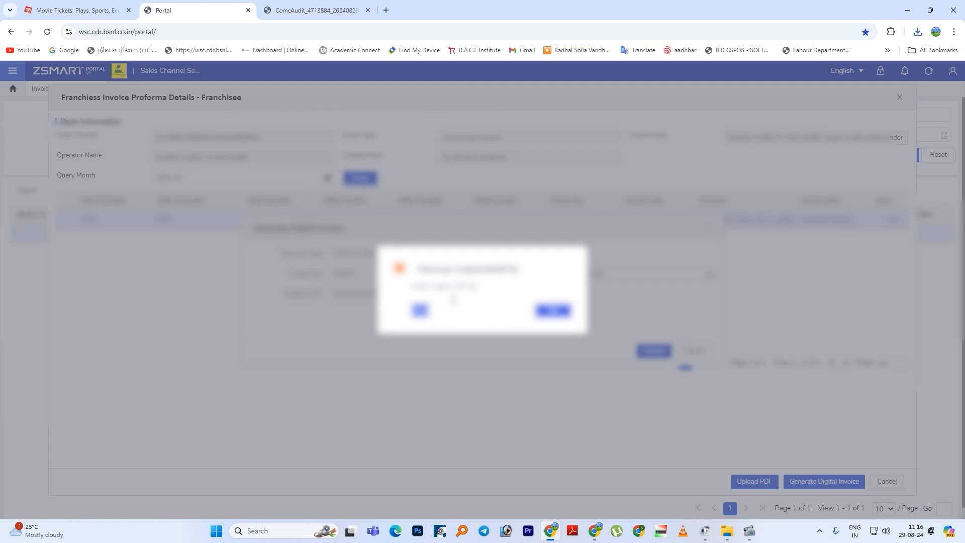
click(564, 314)
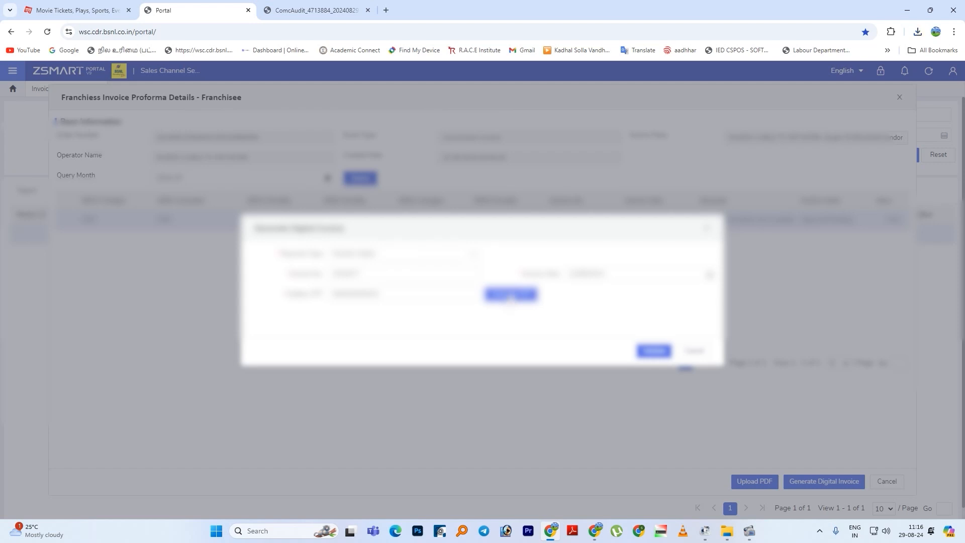
- Resubmit the digital invoice request, dismissing each warning and confirmation alert
click(508, 297)
click(525, 320)
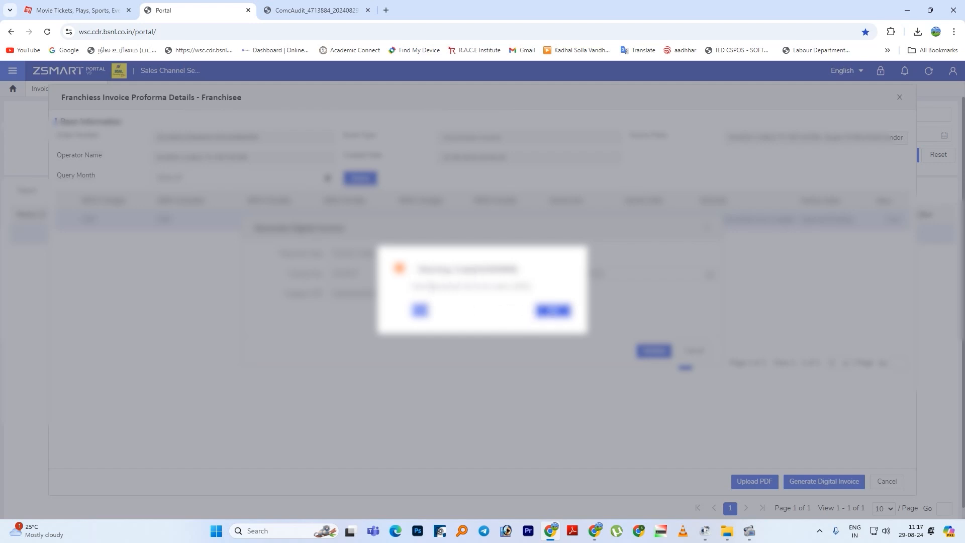
click(421, 310)
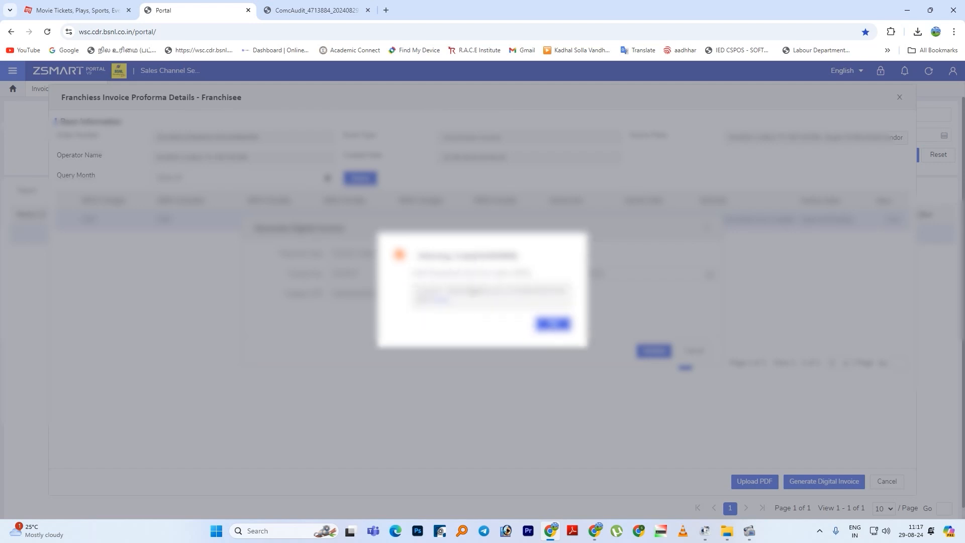
drag(418, 251, 500, 262)
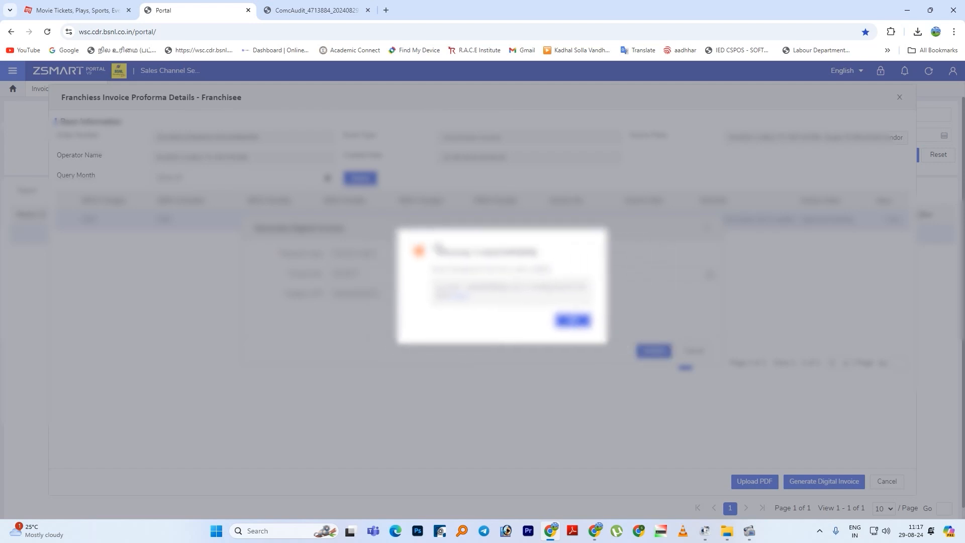
click(570, 323)
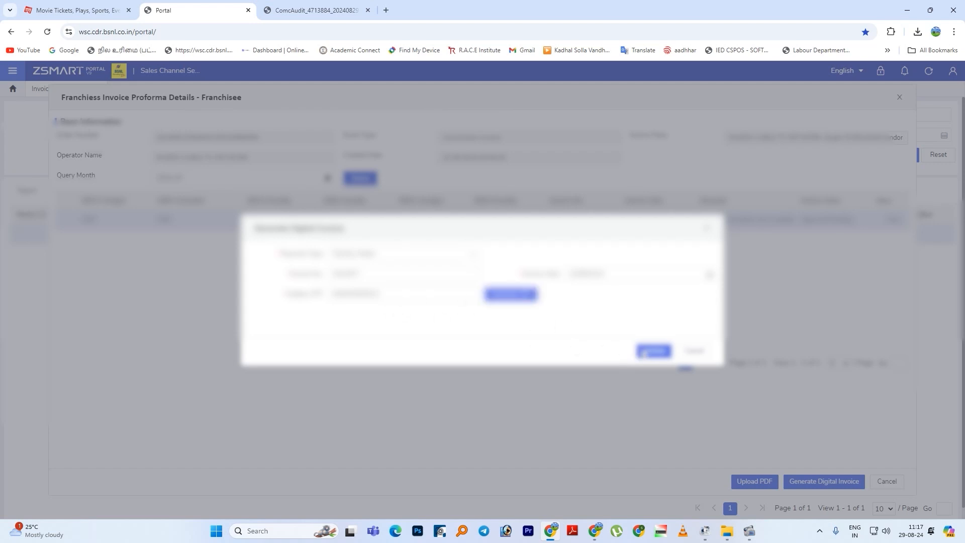
click(652, 351)
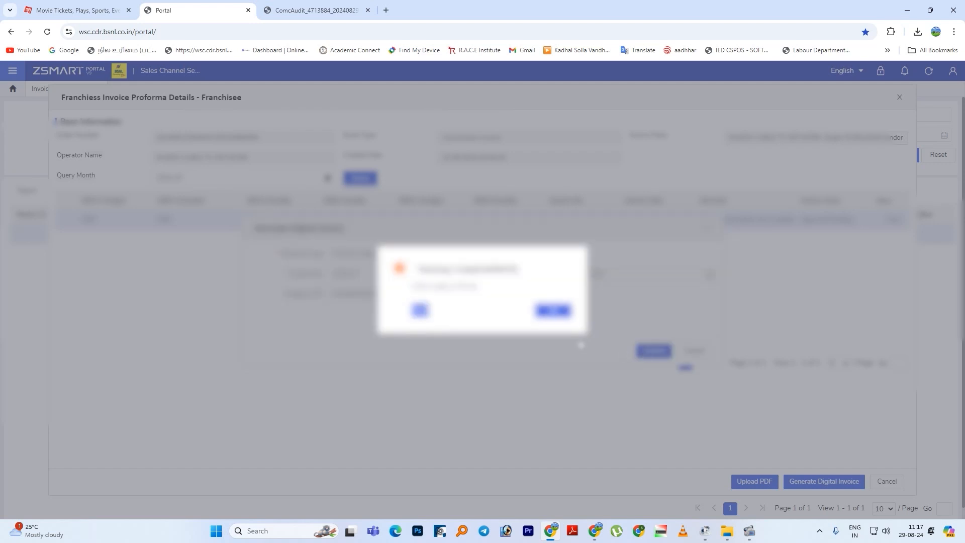
click(556, 308)
- Replace the old OTP with a fresh one and submit the digital invoice again
click(439, 298)
drag(392, 300, 246, 309)
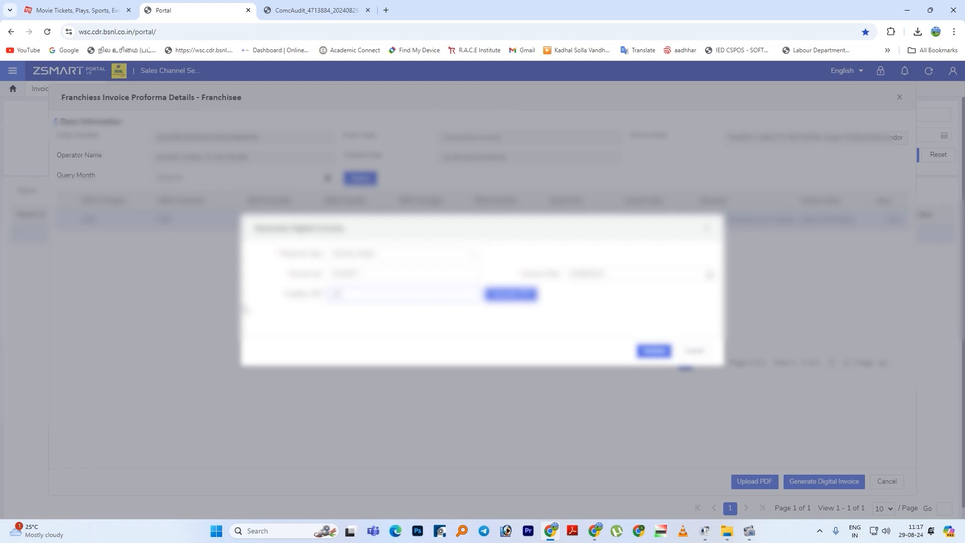
click(649, 355)
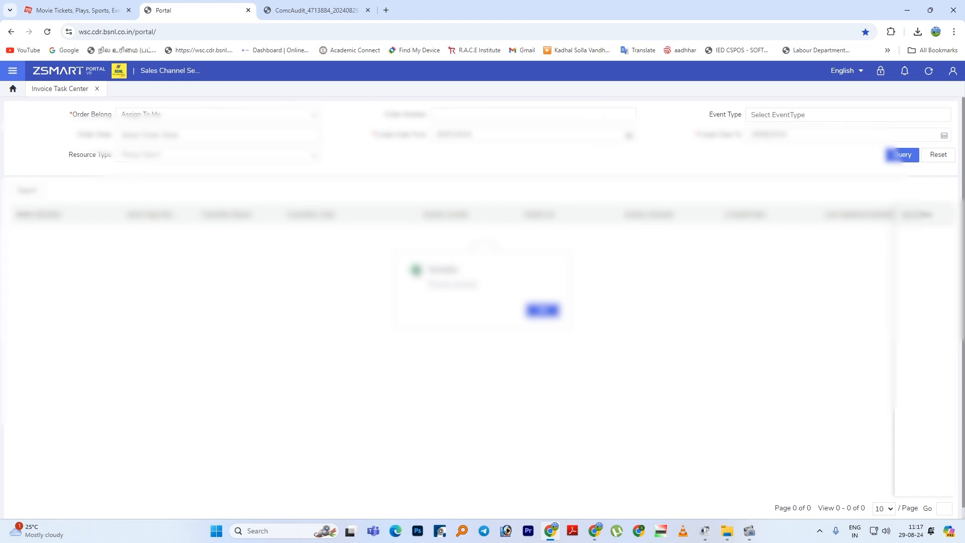
- Close the success notice and rerun the Invoice Task Center query, which returns 0 orders
drag(426, 286, 483, 292)
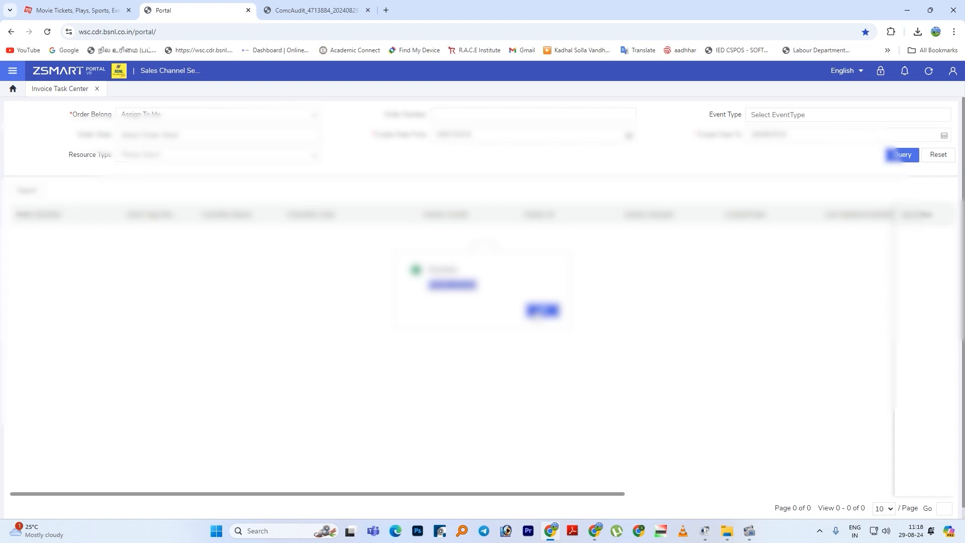
click(551, 319)
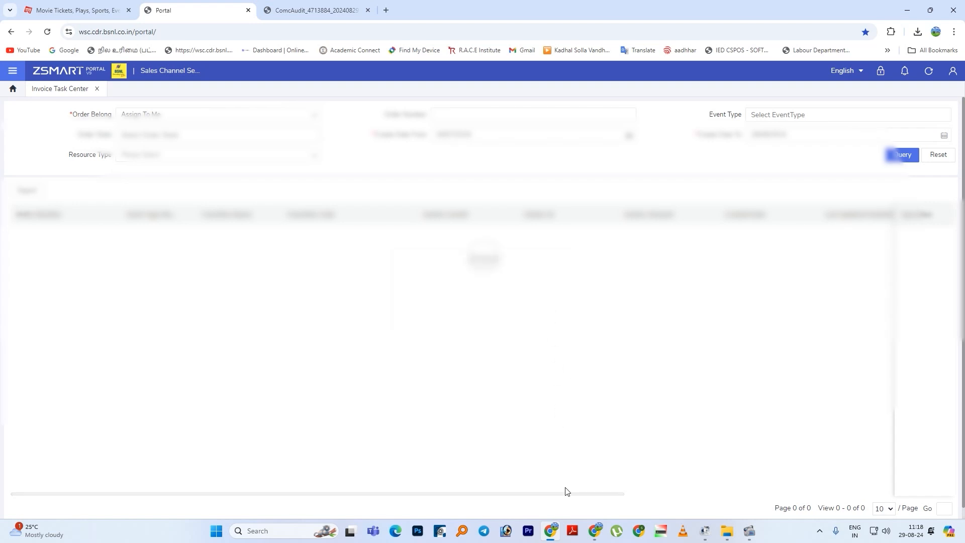
drag(567, 495, 522, 478)
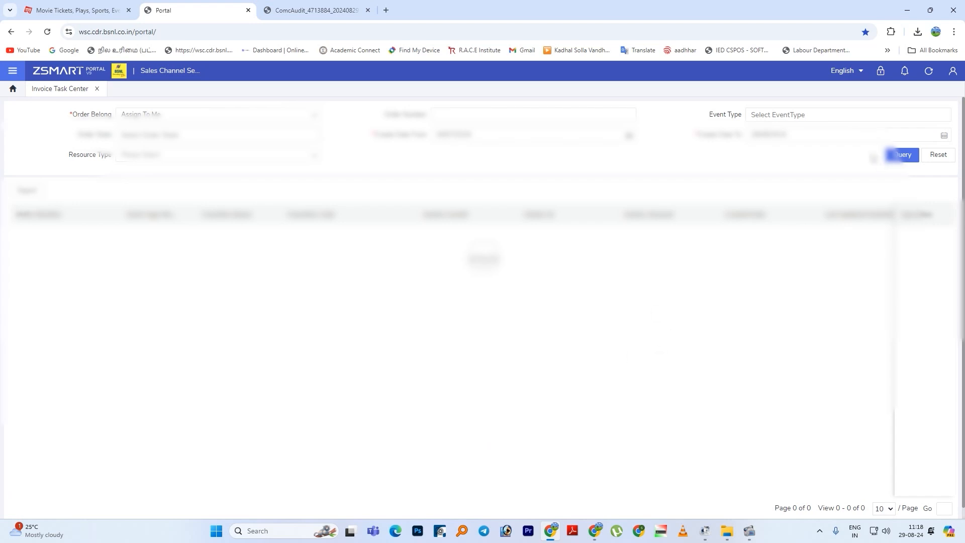
click(902, 156)
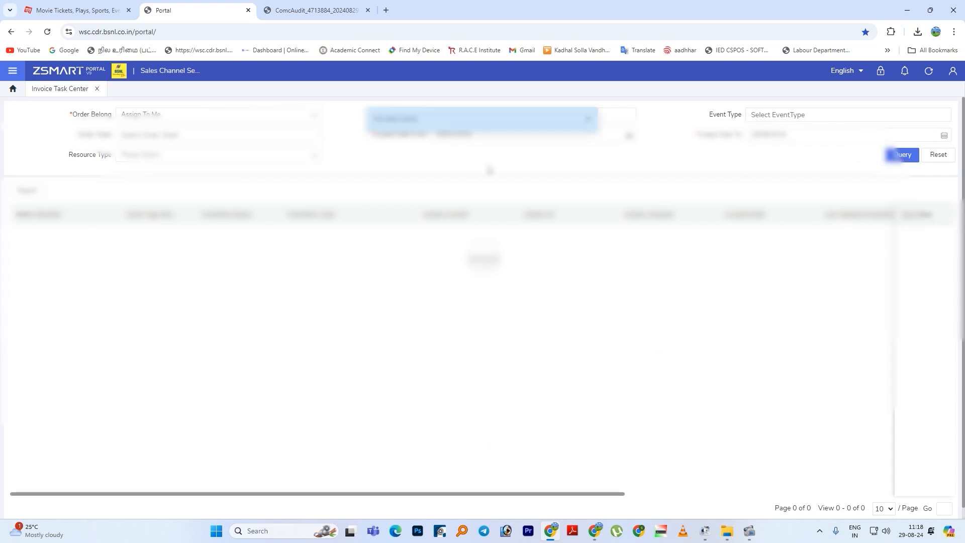